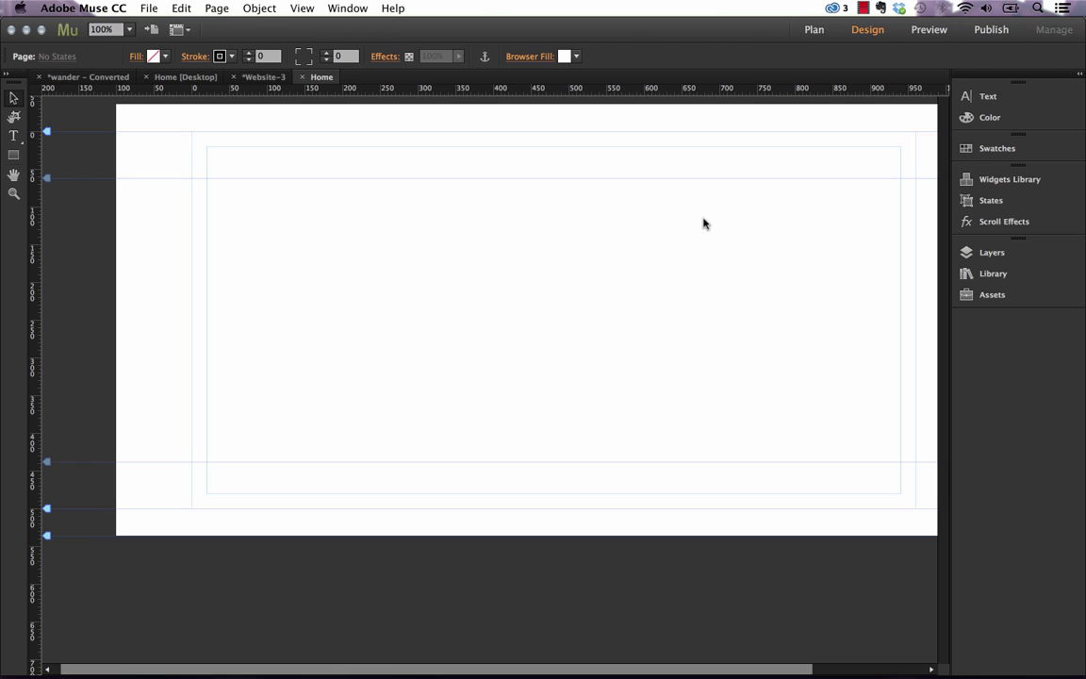
# Import Travel Site.jpg and drag it out onto the Home page.
pyautogui.moveTo(705, 223); pyautogui.dragTo(638, 227)
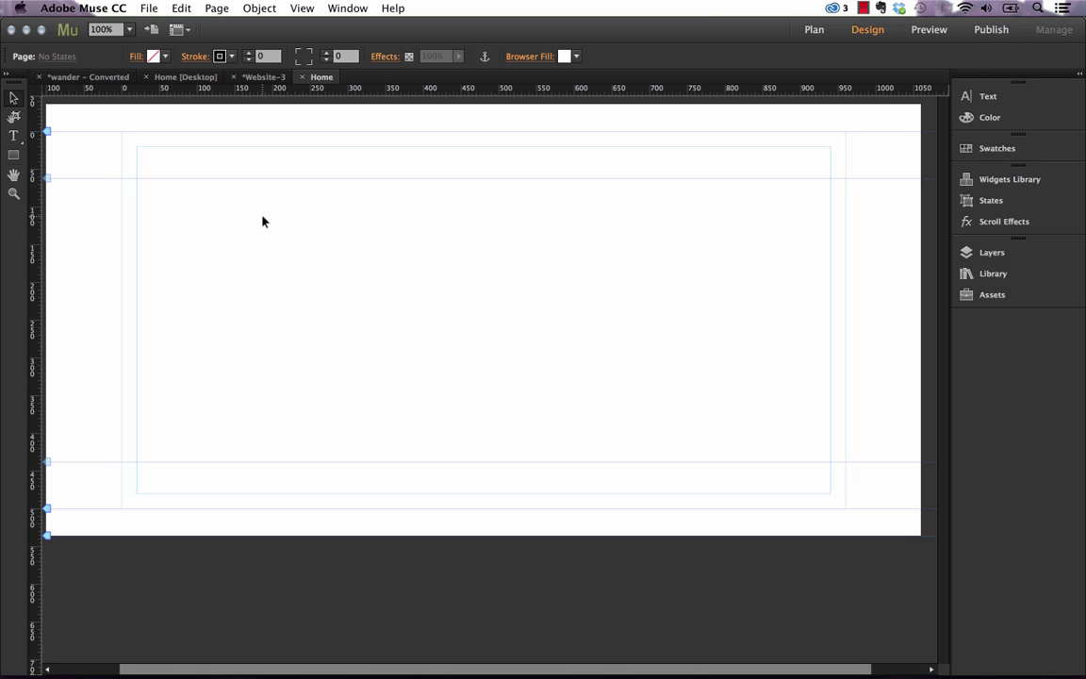
pyautogui.press('super+d')
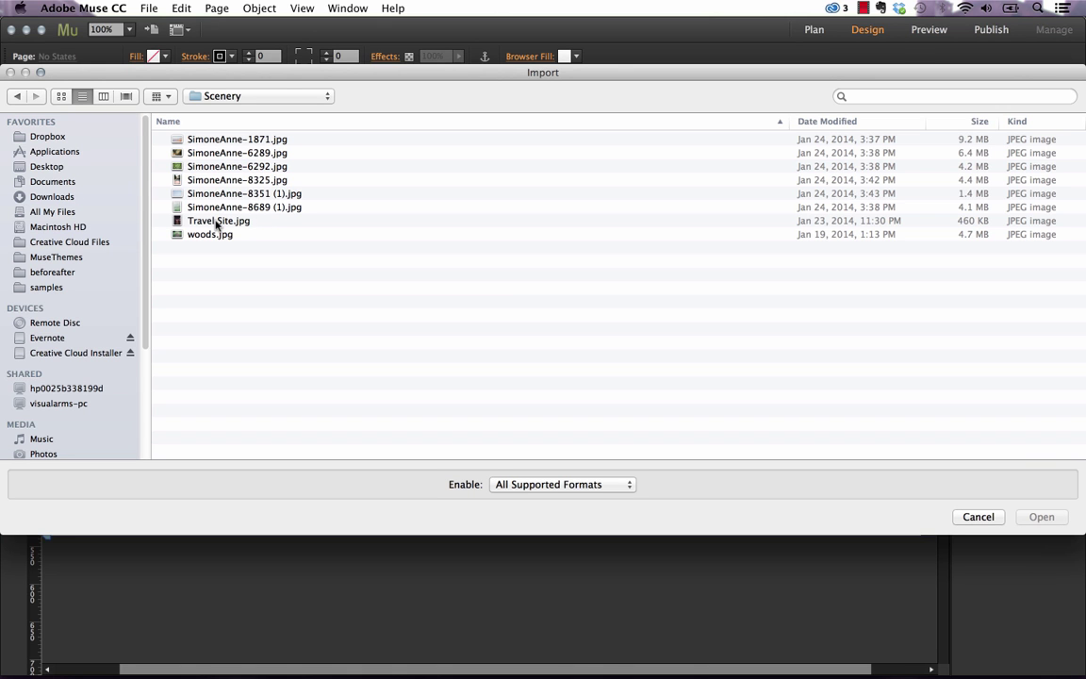
pyautogui.click(221, 220)
pyautogui.click(1041, 517)
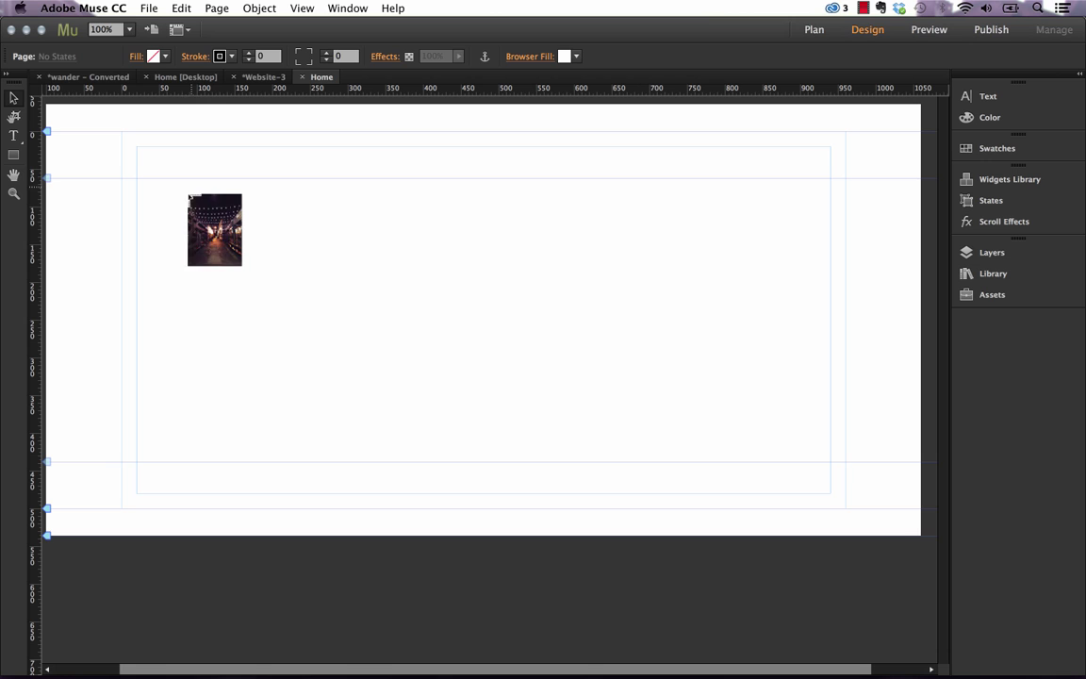
pyautogui.moveTo(194, 185); pyautogui.dragTo(442, 518)
# Snap the alley photo to the guides at X 90, Y 62.
pyautogui.click(12, 98)
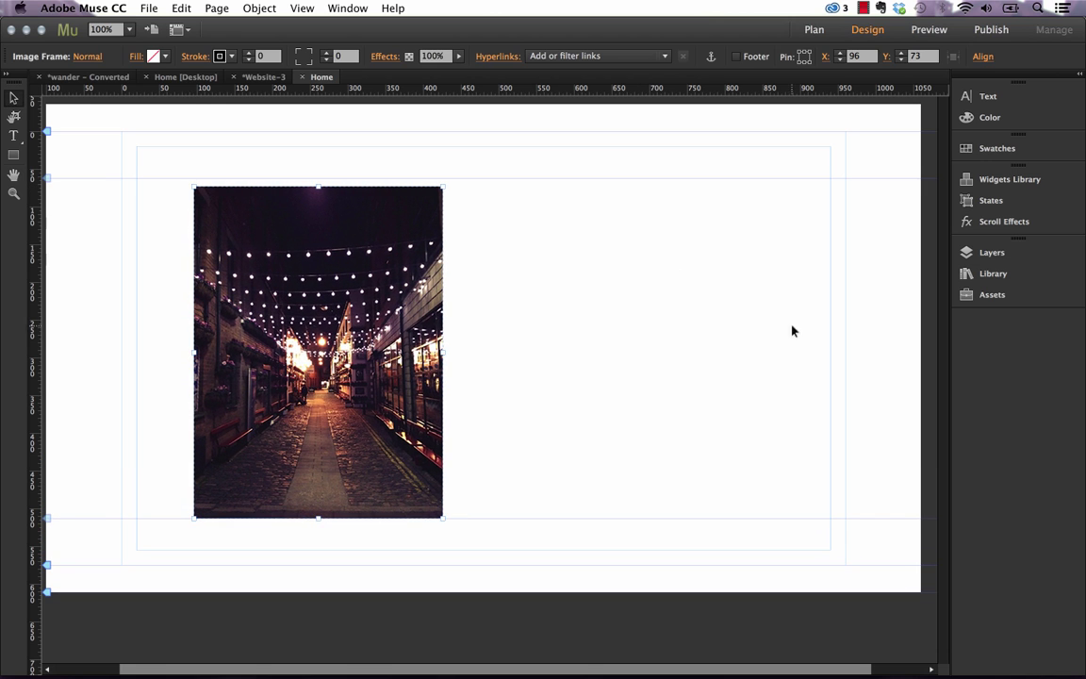
pyautogui.click(516, 344)
pyautogui.click(379, 232)
pyautogui.click(137, 57)
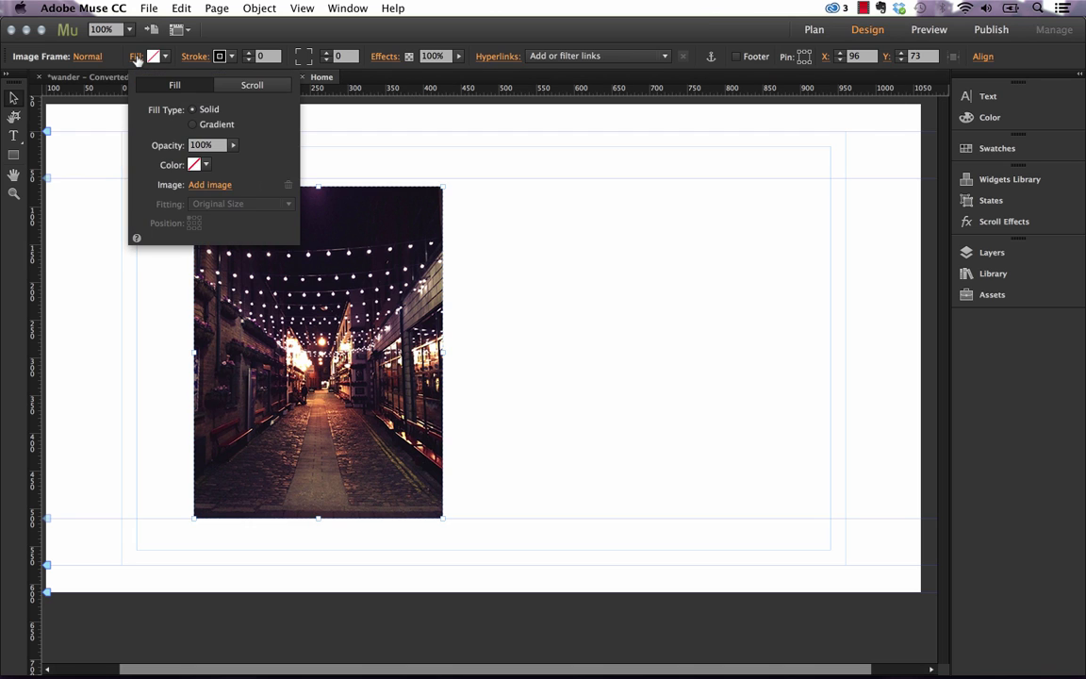
pyautogui.click(459, 228)
pyautogui.moveTo(369, 236); pyautogui.dragTo(411, 279)
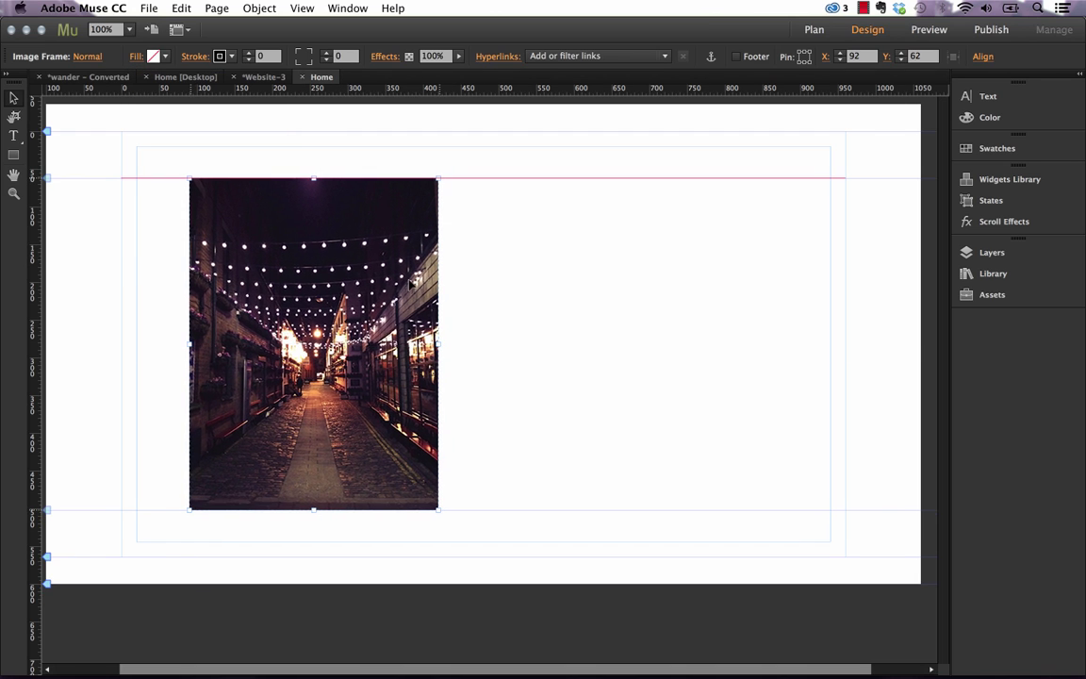
pyautogui.click(541, 242)
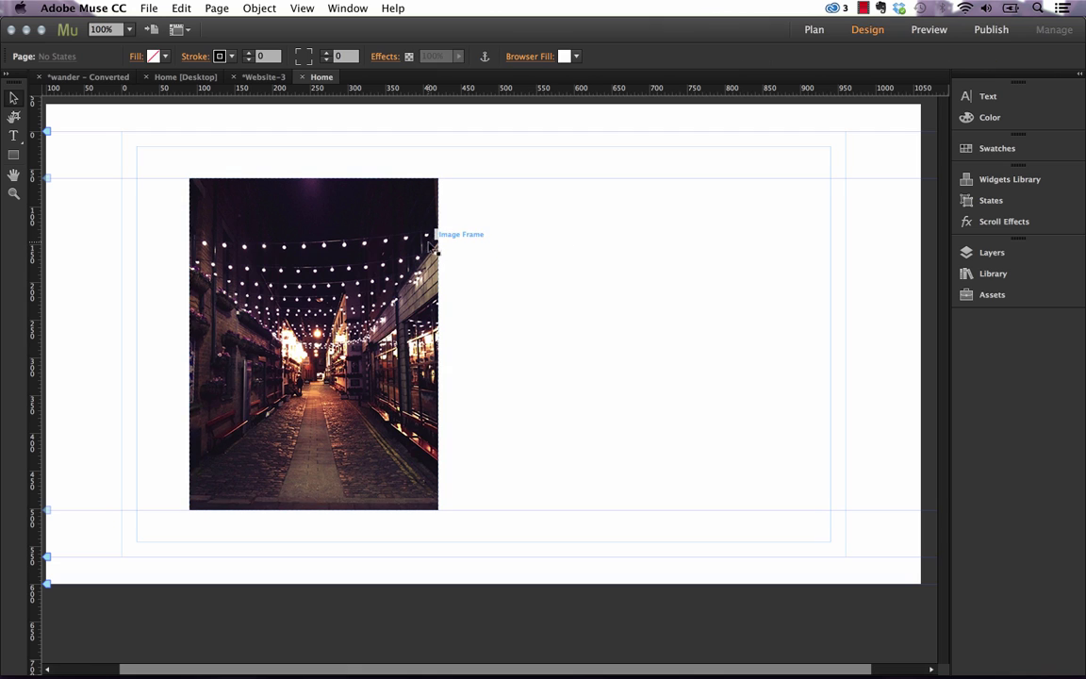
pyautogui.click(347, 219)
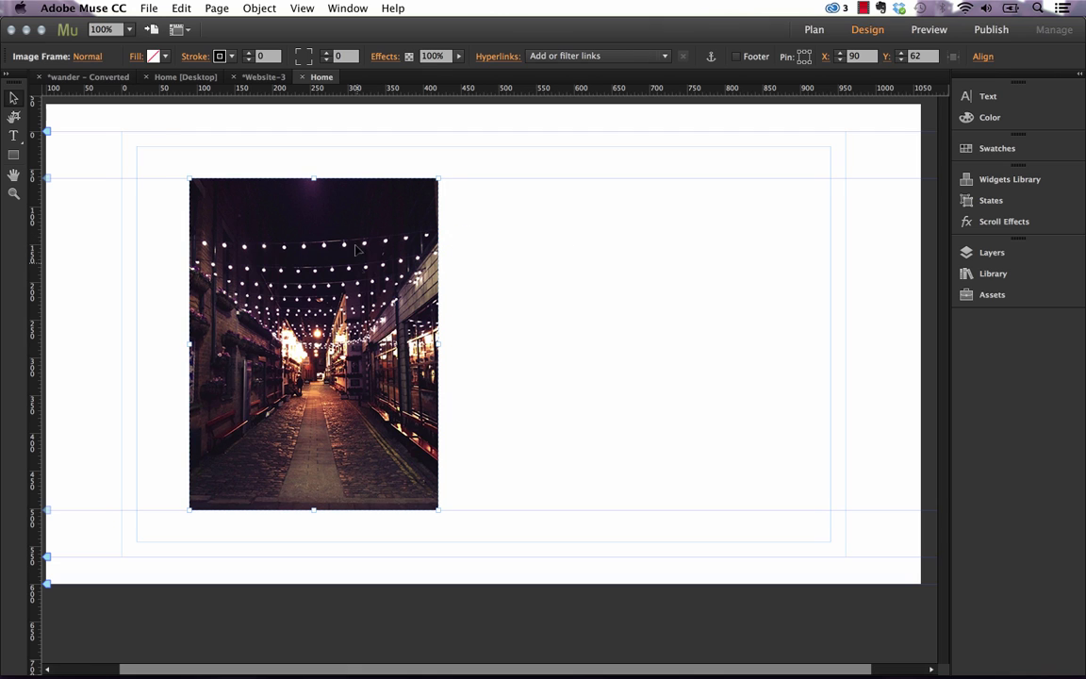
pyautogui.click(467, 288)
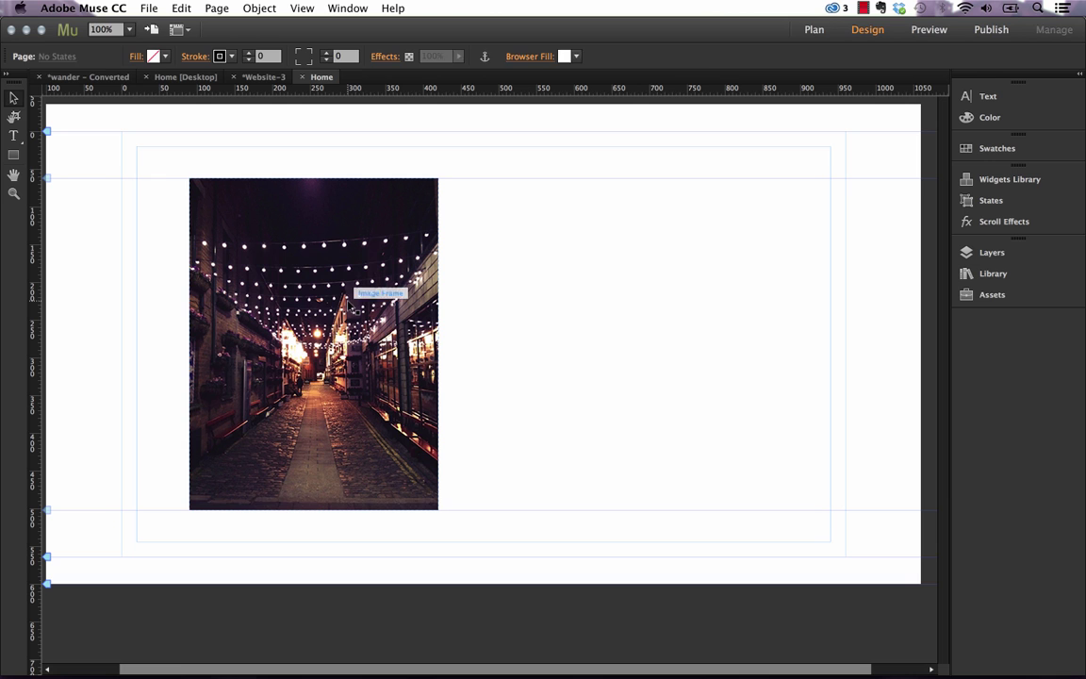
pyautogui.click(424, 265)
# Import SimoneAnne-8351 (1).jpg and move the sky image over the alley photo's top.
pyautogui.press('super+d')
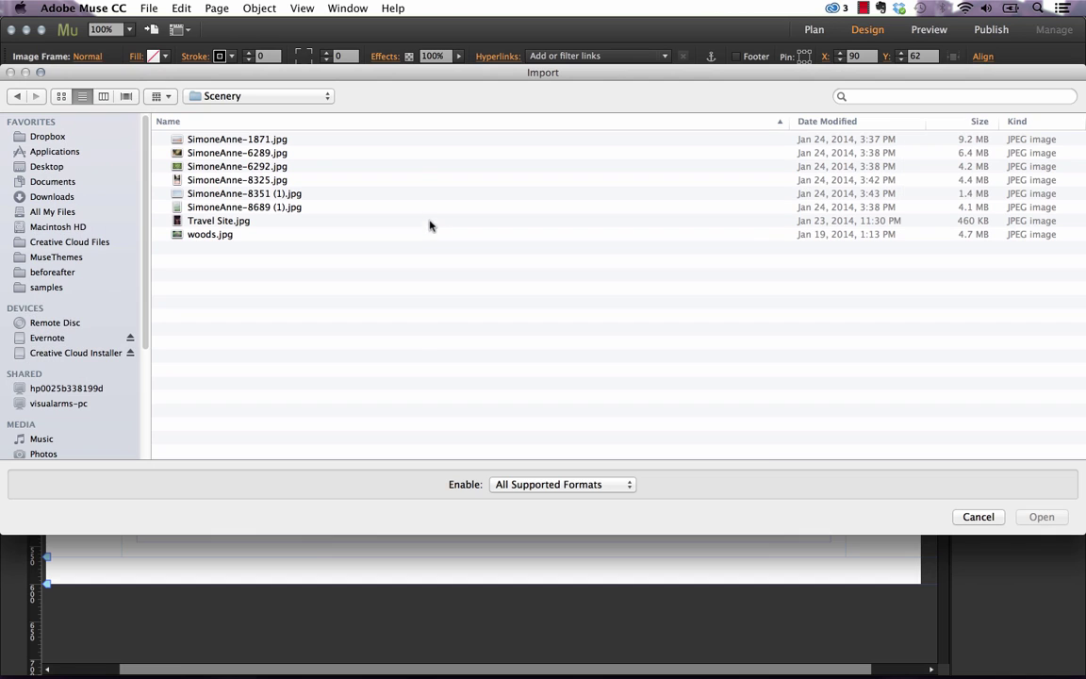
pyautogui.click(198, 193)
pyautogui.click(1042, 517)
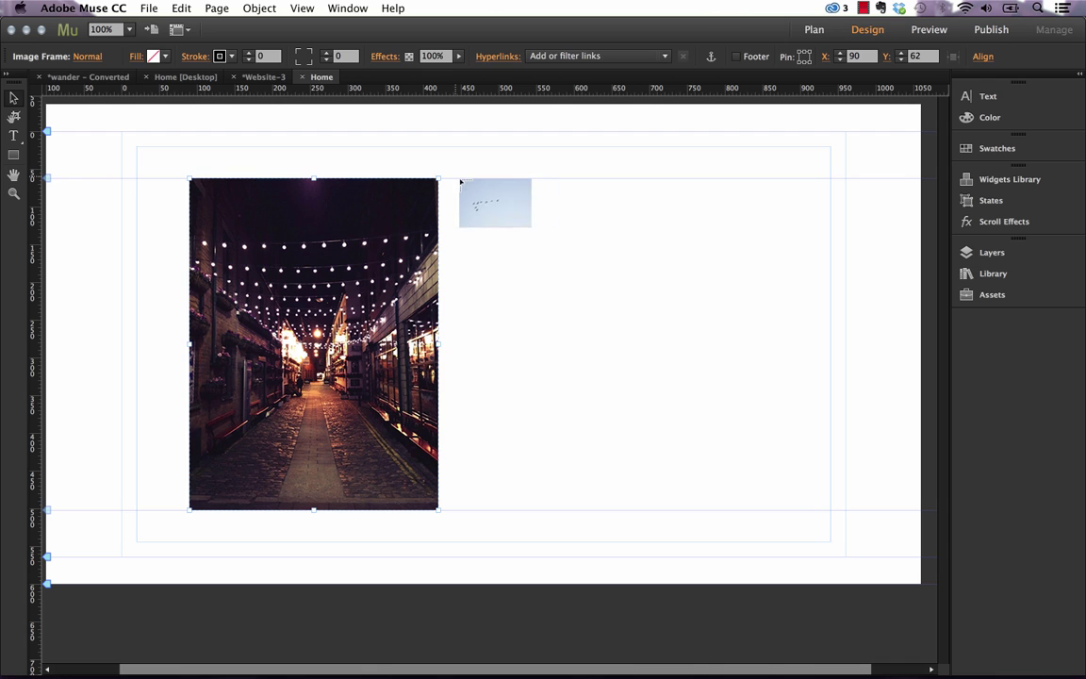
pyautogui.moveTo(453, 178); pyautogui.dragTo(759, 385)
pyautogui.moveTo(698, 291); pyautogui.dragTo(435, 291)
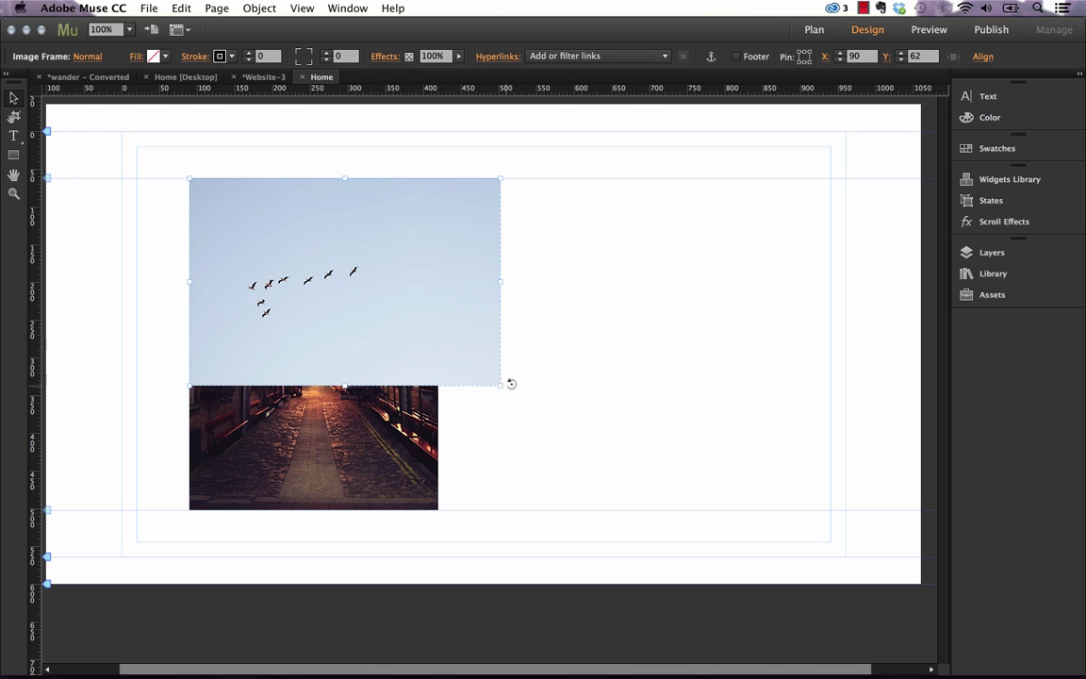
# Resize the birds-in-sky image frame, then delete it from the page.
pyautogui.moveTo(500, 385); pyautogui.dragTo(445, 476)
pyautogui.press('super+z')
pyautogui.moveTo(500, 384); pyautogui.dragTo(439, 510)
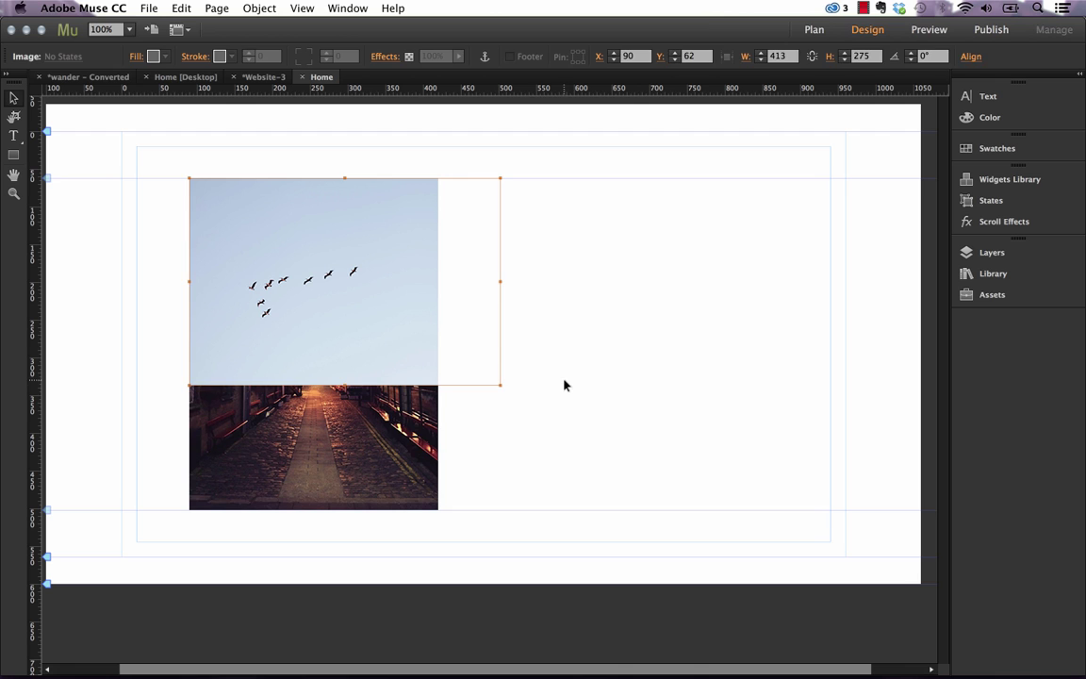
pyautogui.click(531, 382)
pyautogui.click(364, 354)
pyautogui.press('Delete')
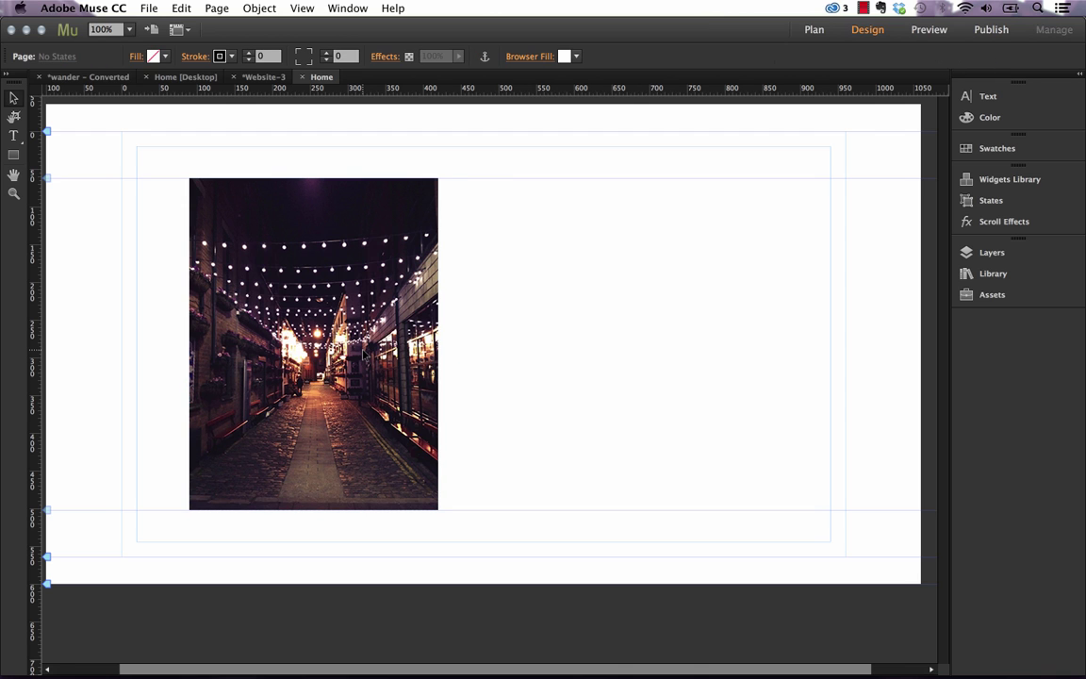
# Replace the alley photo with johndoe.jpg, then undo the swap.
pyautogui.click(349, 286)
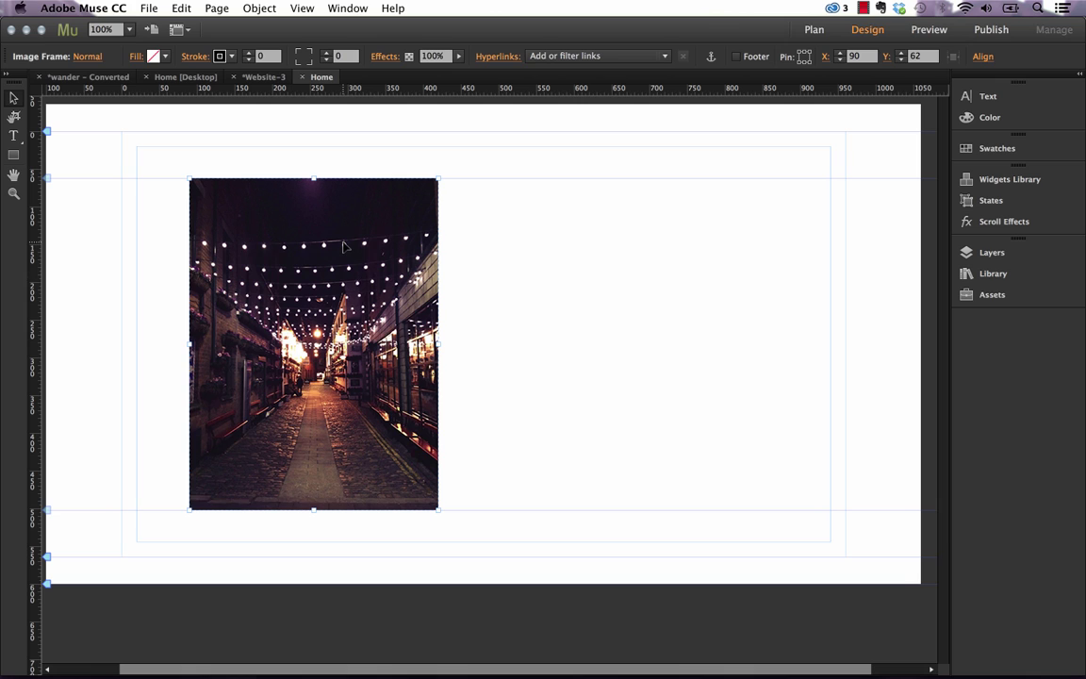
pyautogui.rightClick(344, 245)
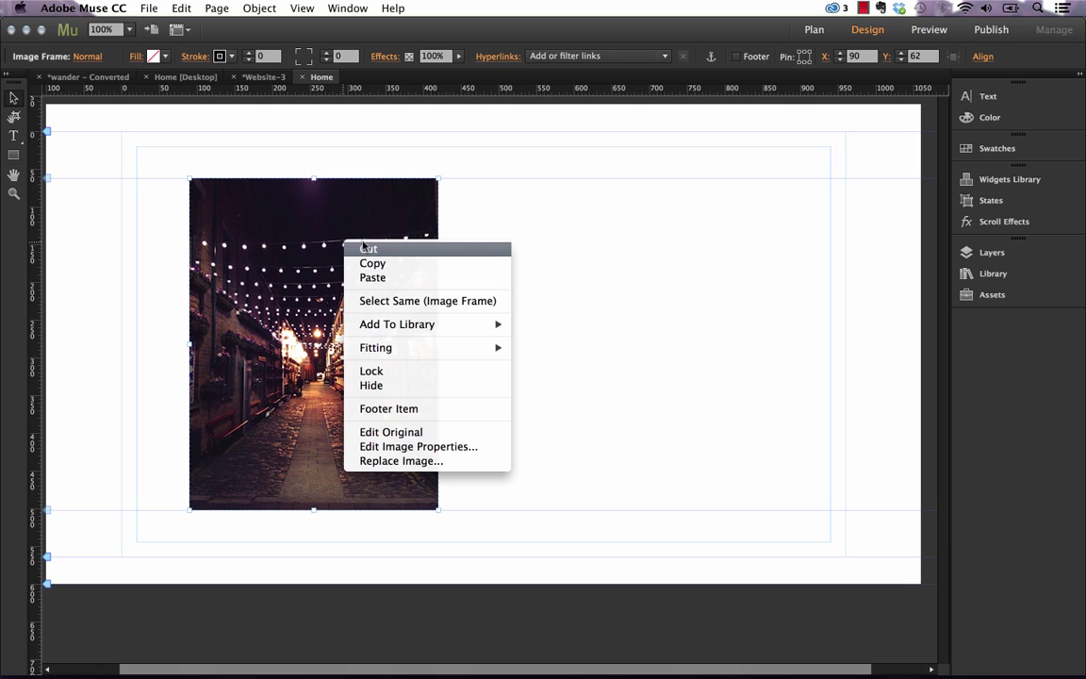
pyautogui.click(414, 462)
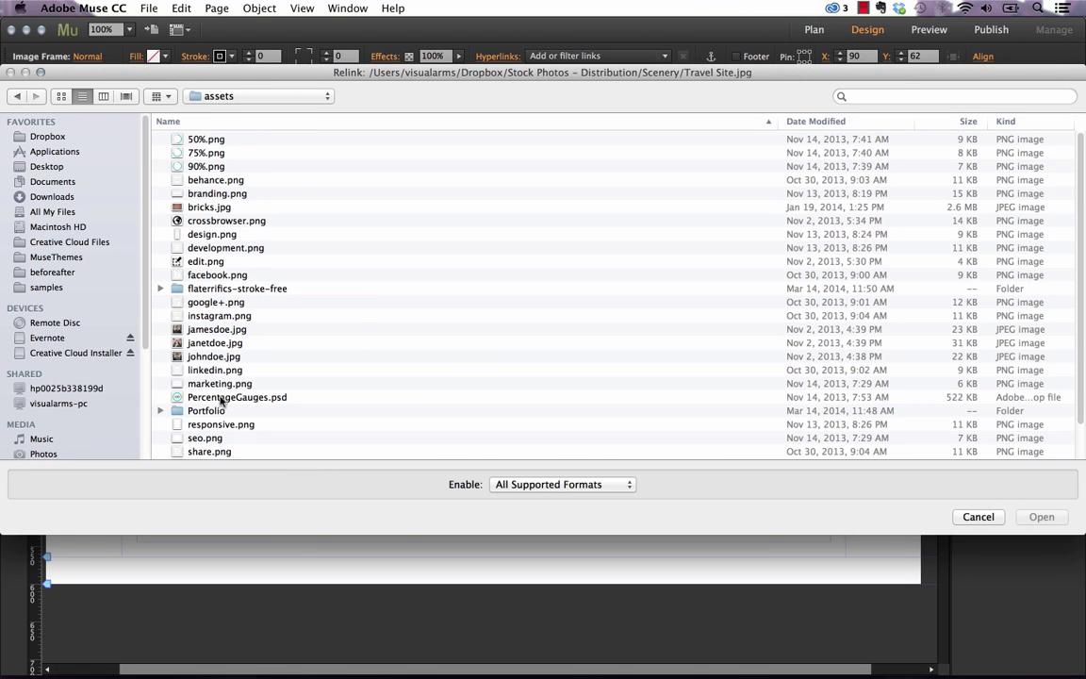
pyautogui.click(213, 357)
pyautogui.click(1042, 516)
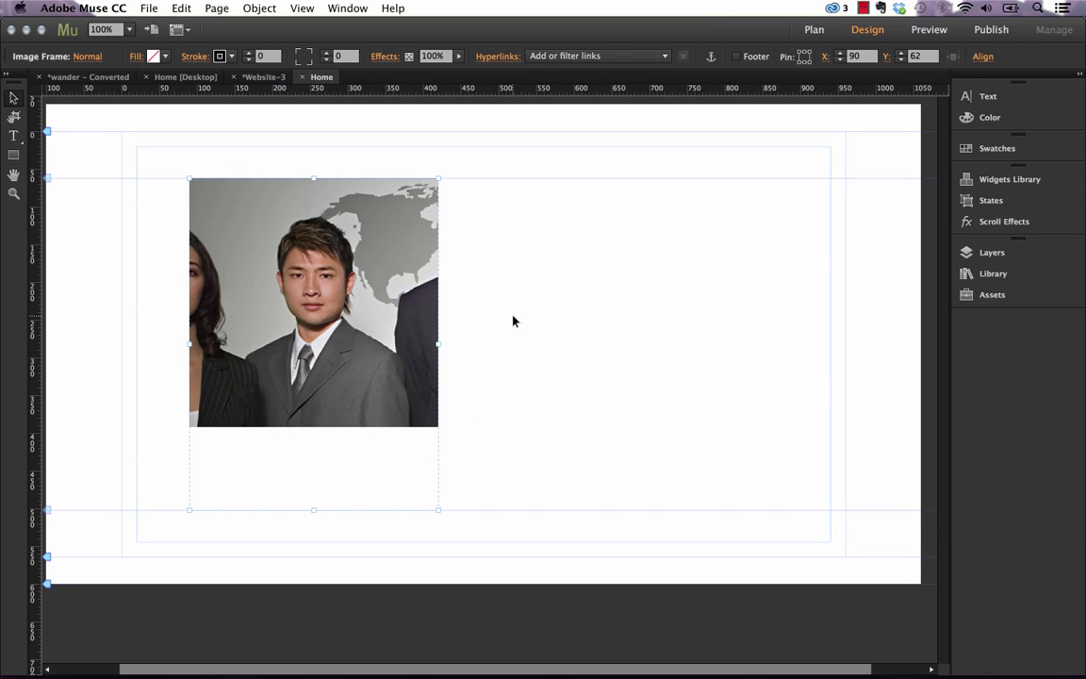
pyautogui.press('super+z')
# Delete the alley photo, leaving the Home page empty.
pyautogui.click(512, 319)
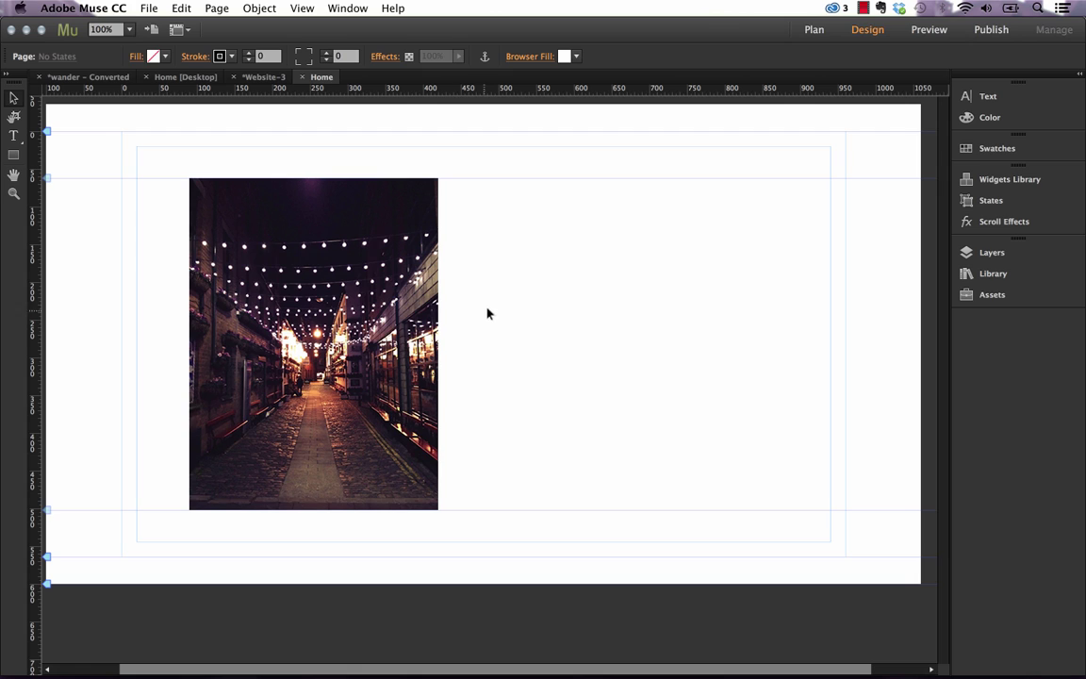
pyautogui.click(394, 352)
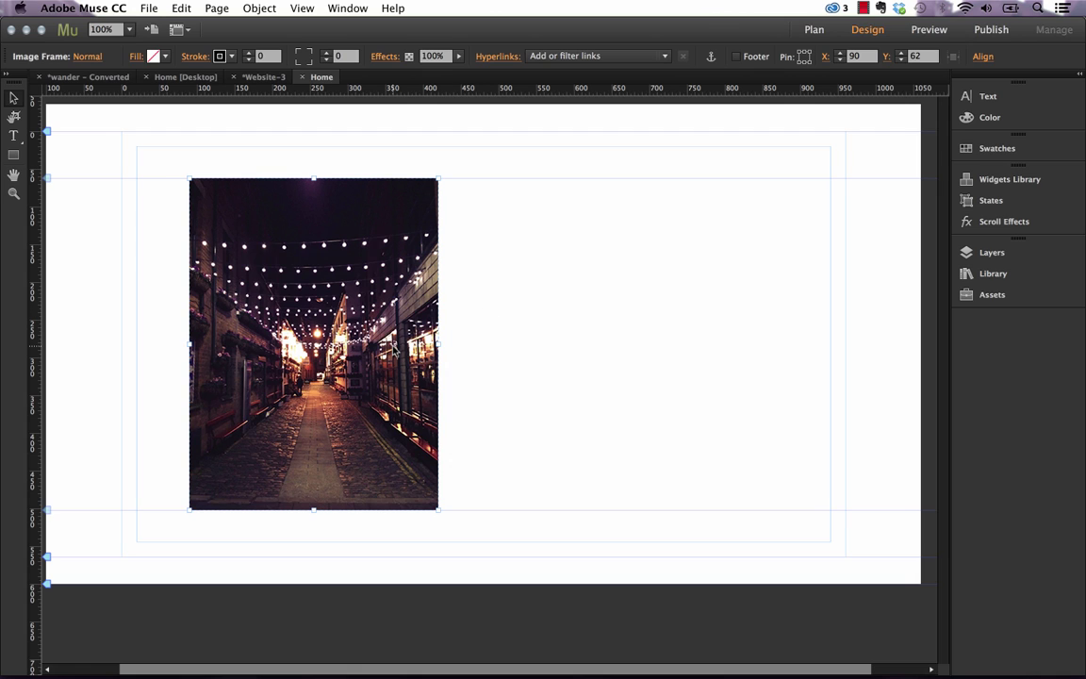
pyautogui.press('Delete')
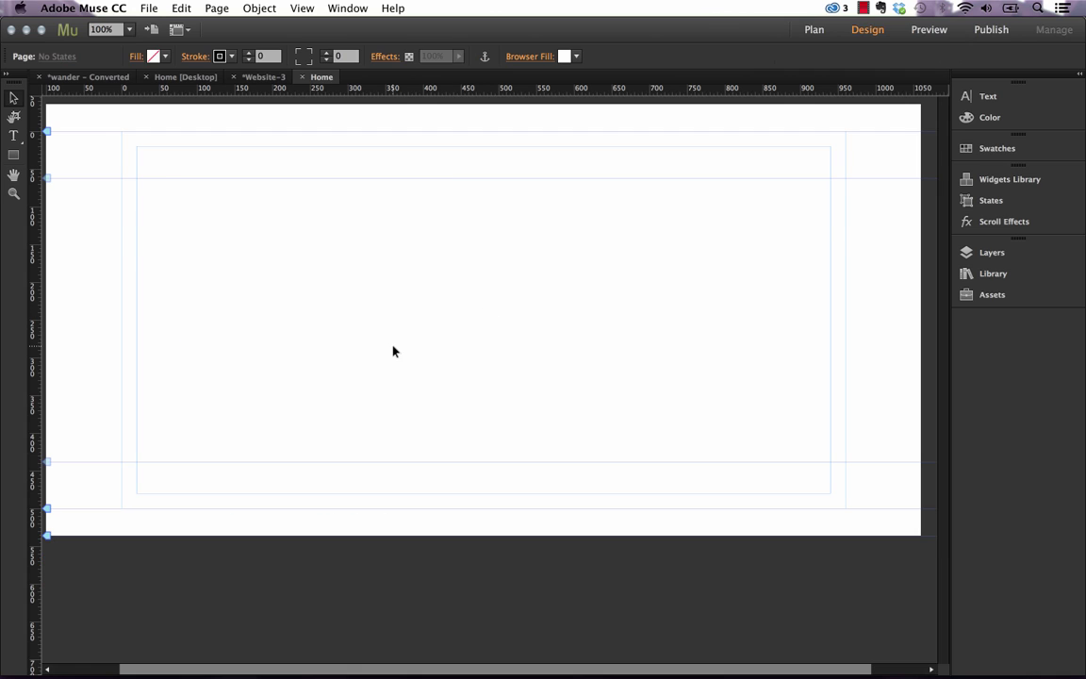
# Drag Slider 009 – Slick & Slide from the MuseThemes Sliders library onto the page near the top, at X -20, Y 42.
pyautogui.click(1009, 275)
pyautogui.moveTo(747, 388); pyautogui.dragTo(674, 390)
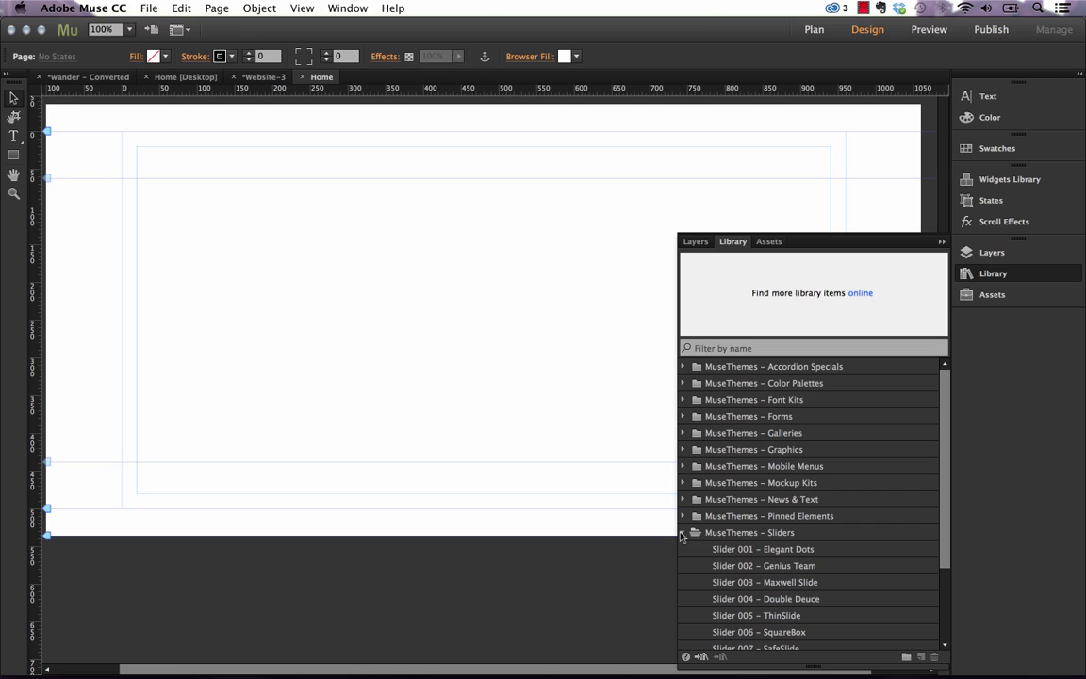
pyautogui.scroll(-3, 732, 547)
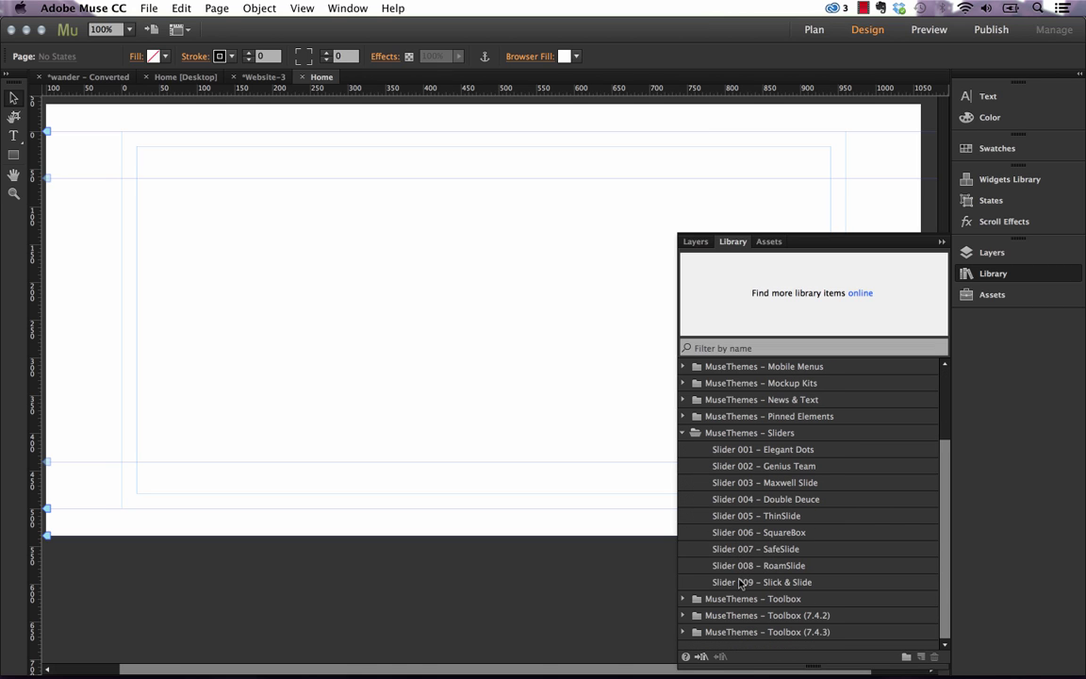
pyautogui.click(740, 582)
pyautogui.moveTo(755, 585); pyautogui.dragTo(156, 192)
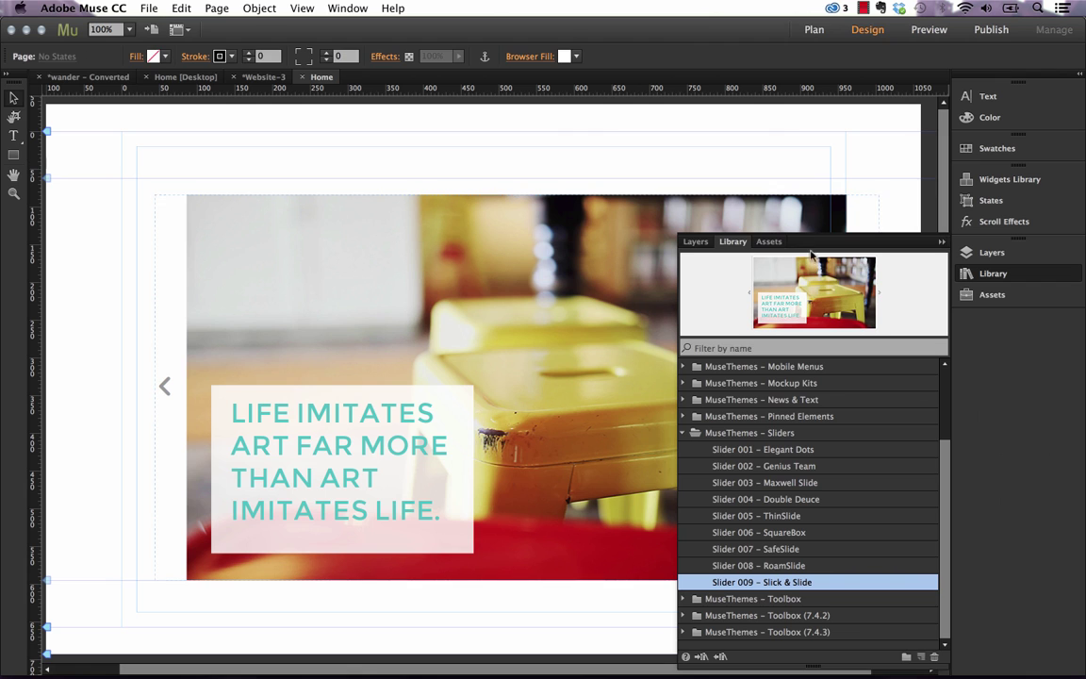
pyautogui.click(993, 273)
pyautogui.moveTo(608, 281); pyautogui.dragTo(621, 246)
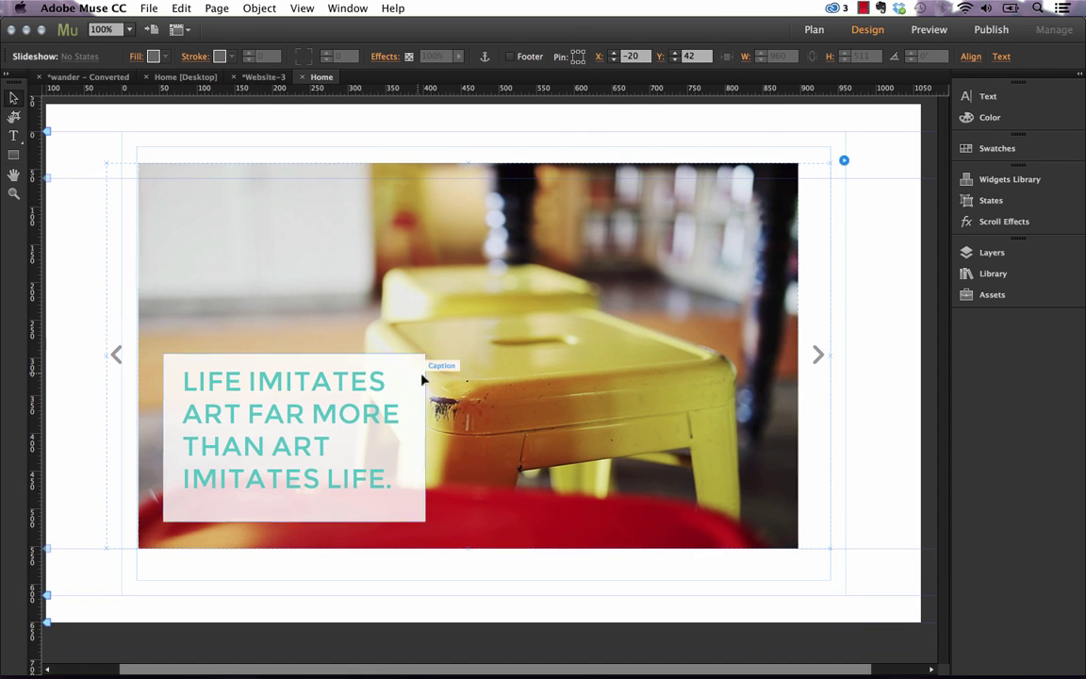
pyautogui.click(560, 234)
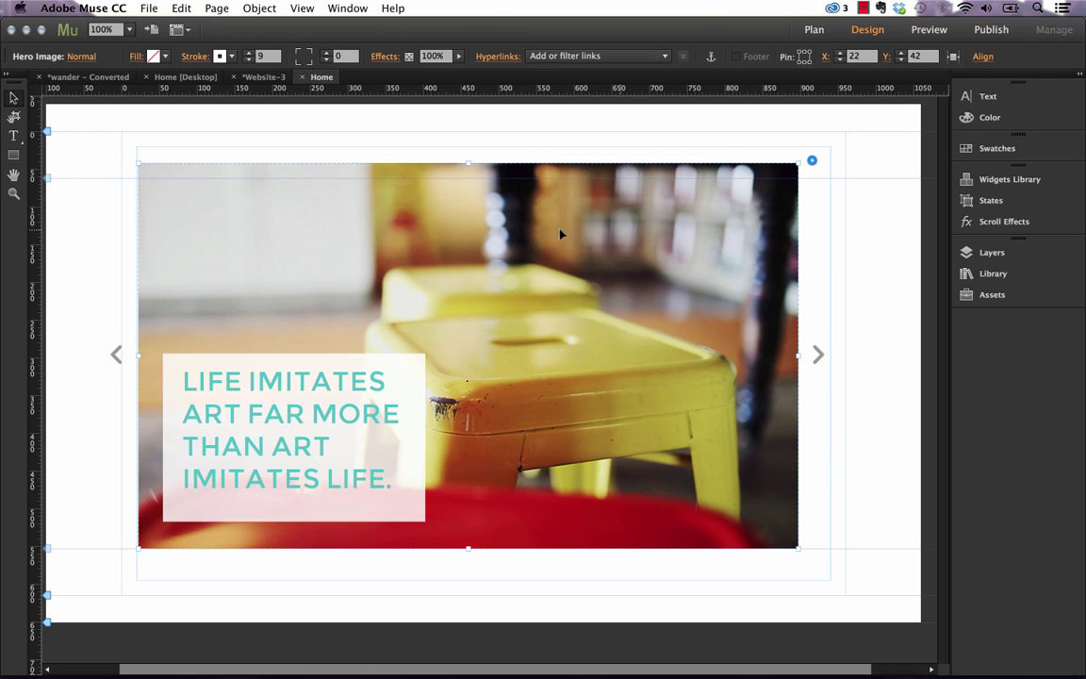
# Check the slideshow's settings, then select the hero image inside it.
pyautogui.click(812, 161)
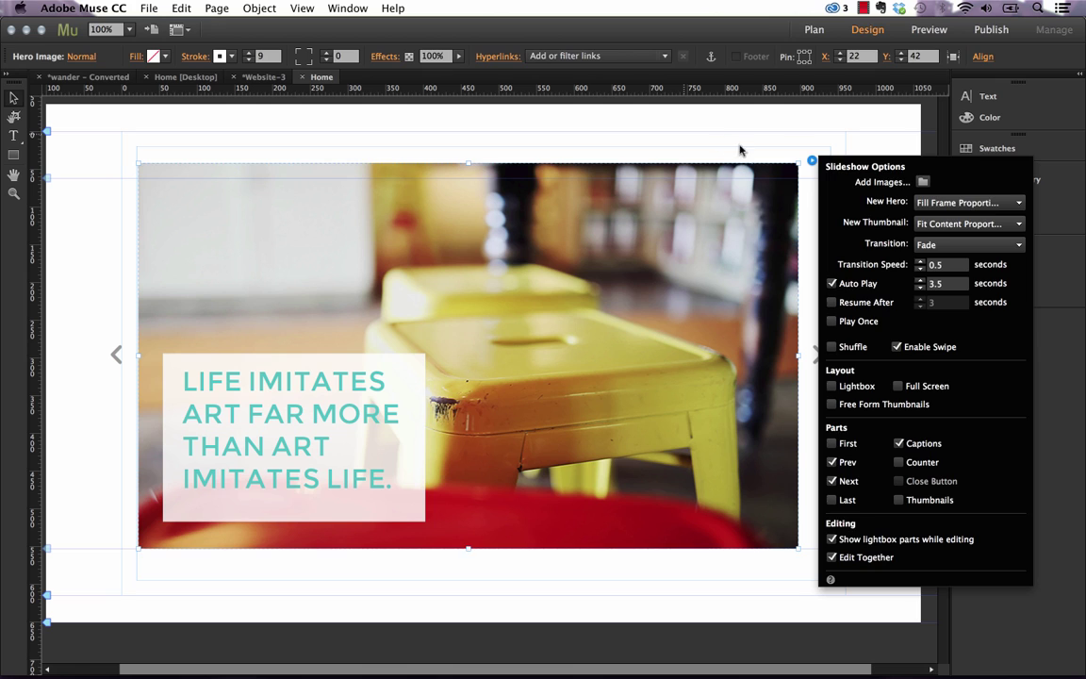
pyautogui.click(788, 147)
pyautogui.click(674, 242)
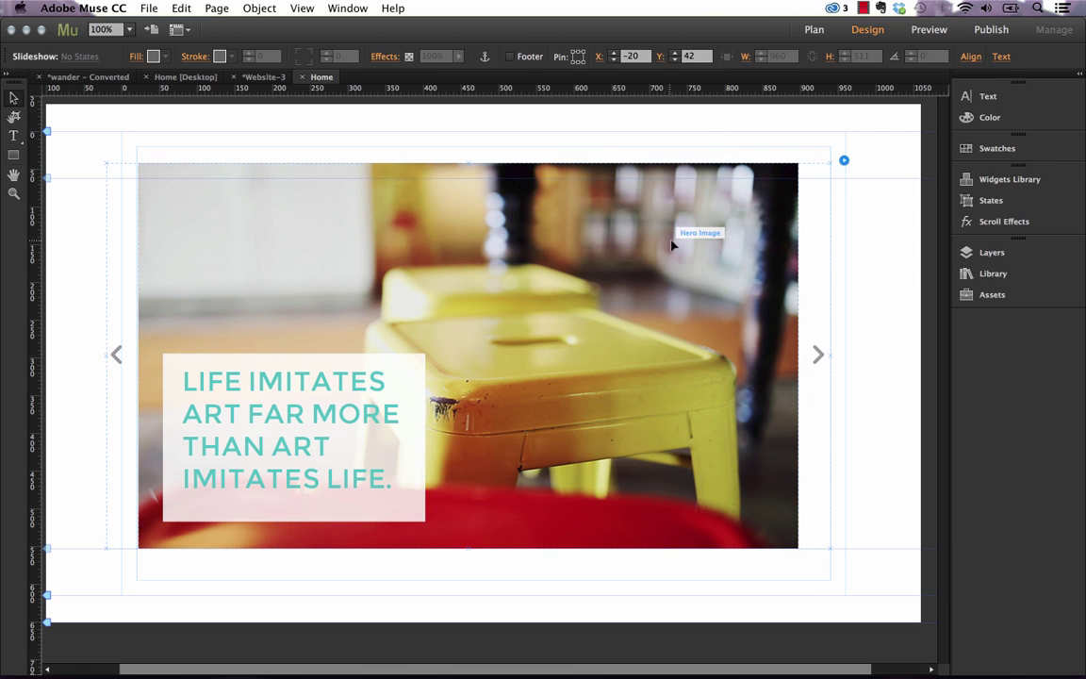
pyautogui.click(599, 249)
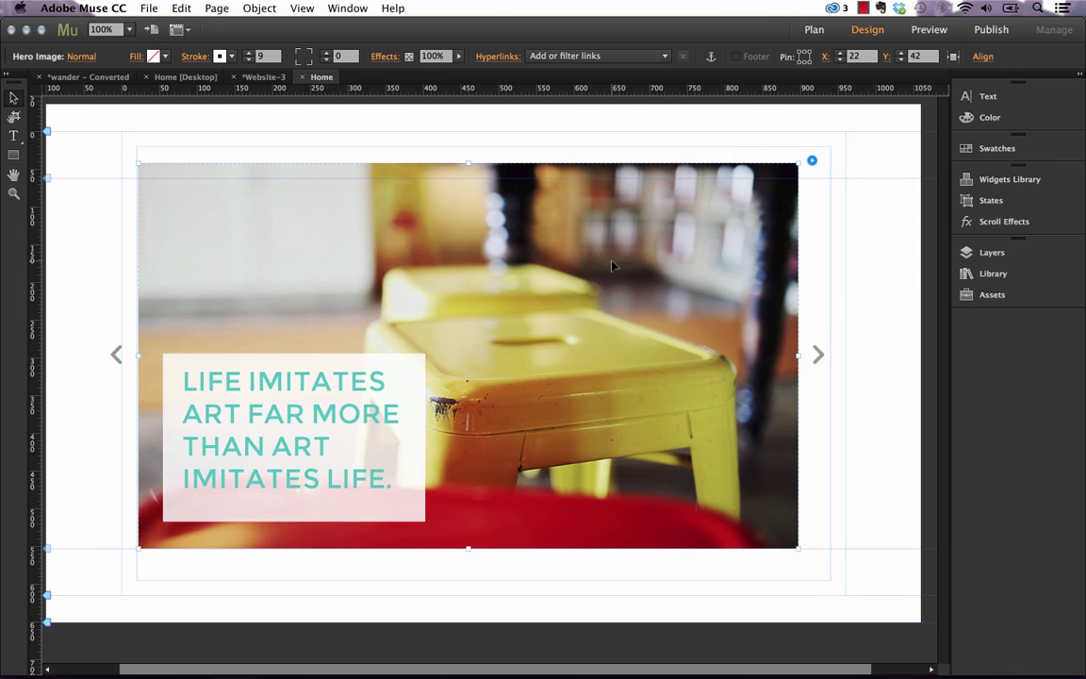
# Replace the hero image with sunbanner.jpg.
pyautogui.rightClick(611, 264)
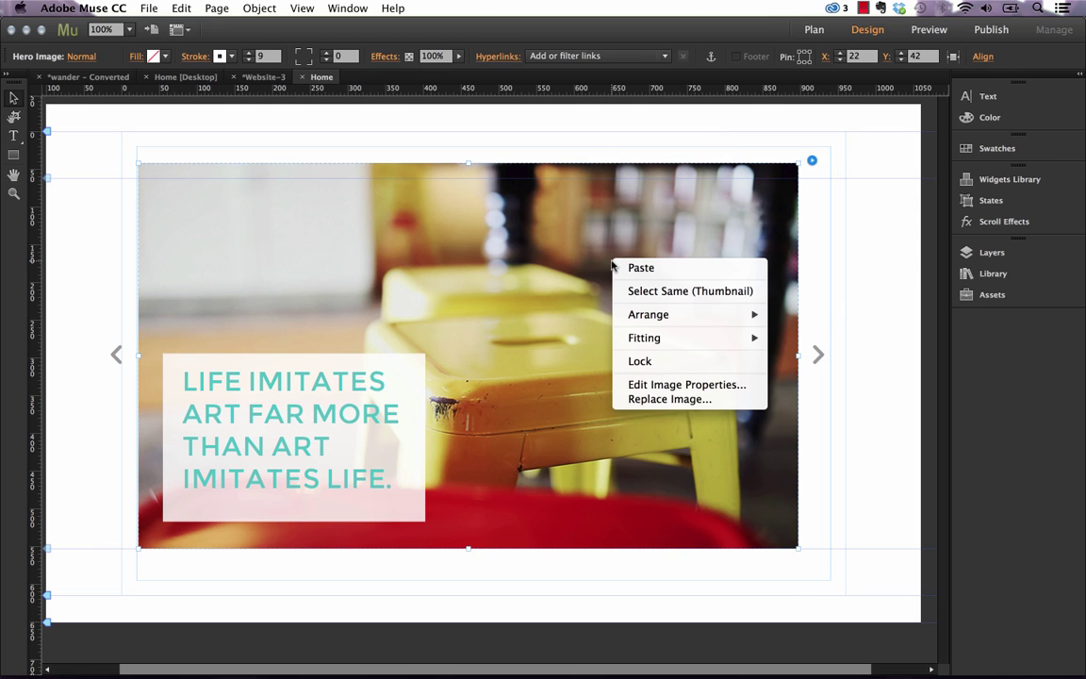
pyautogui.click(663, 398)
pyautogui.scroll(-2, 201, 403)
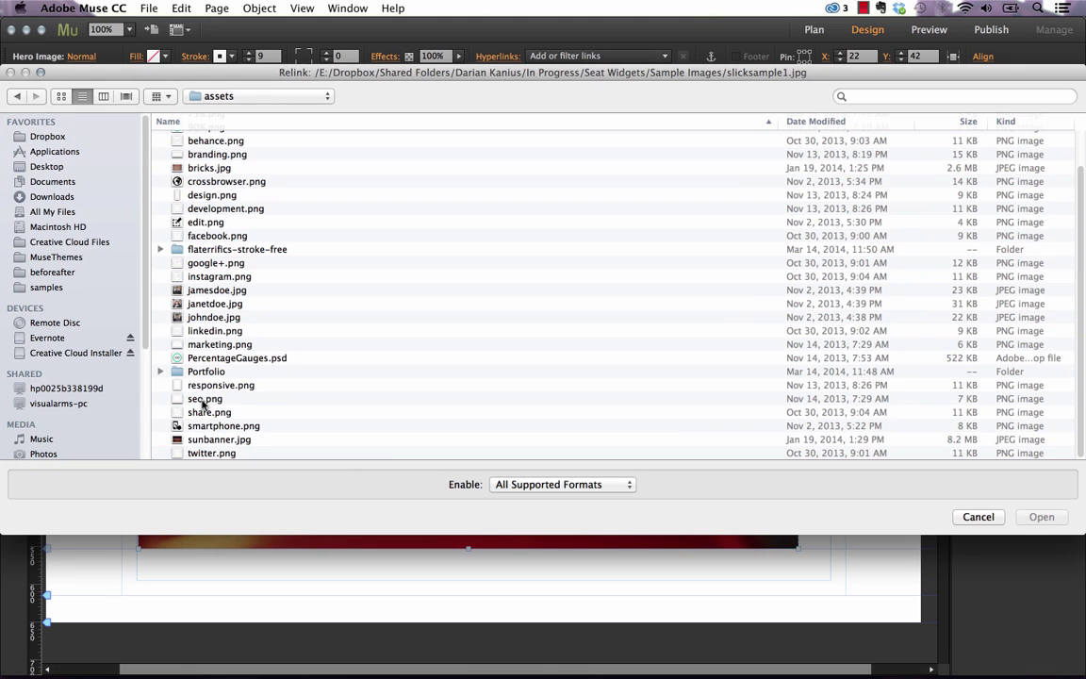
pyautogui.click(294, 440)
pyautogui.click(1040, 518)
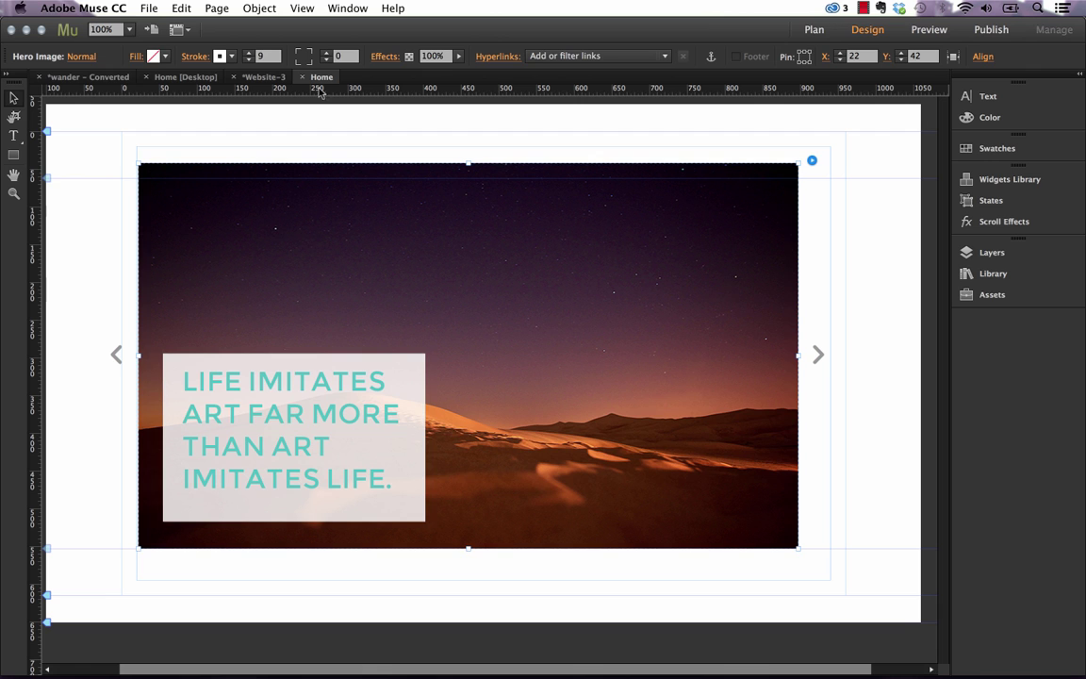
# Open the Wander site's ABOUT page from Plan view.
pyautogui.click(102, 77)
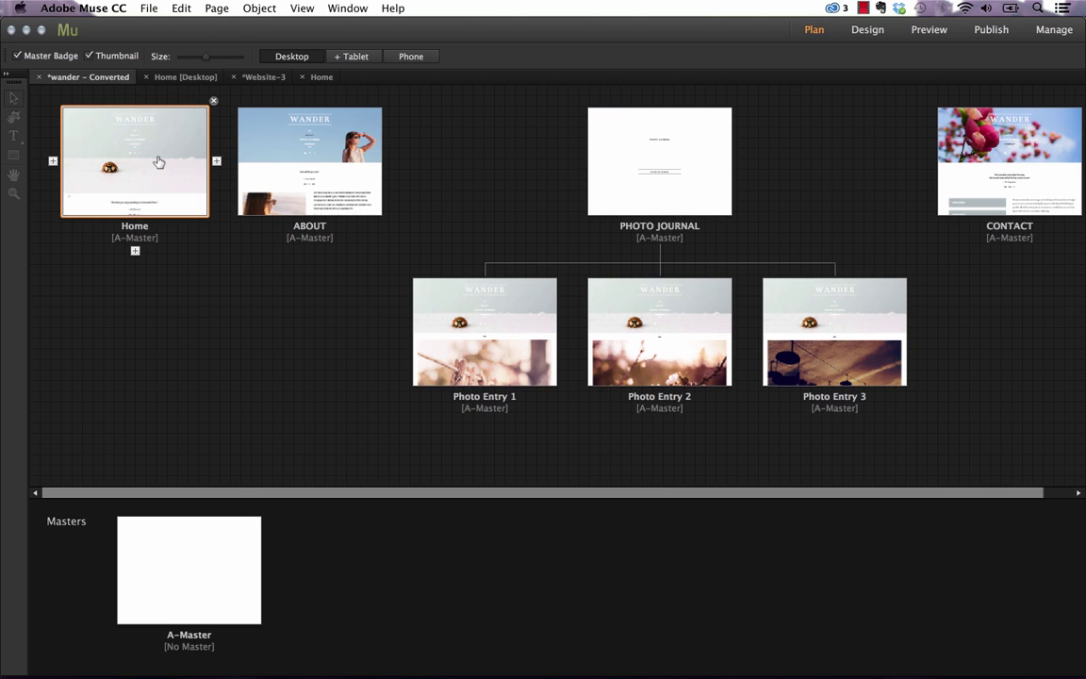
pyautogui.doubleClick(289, 163)
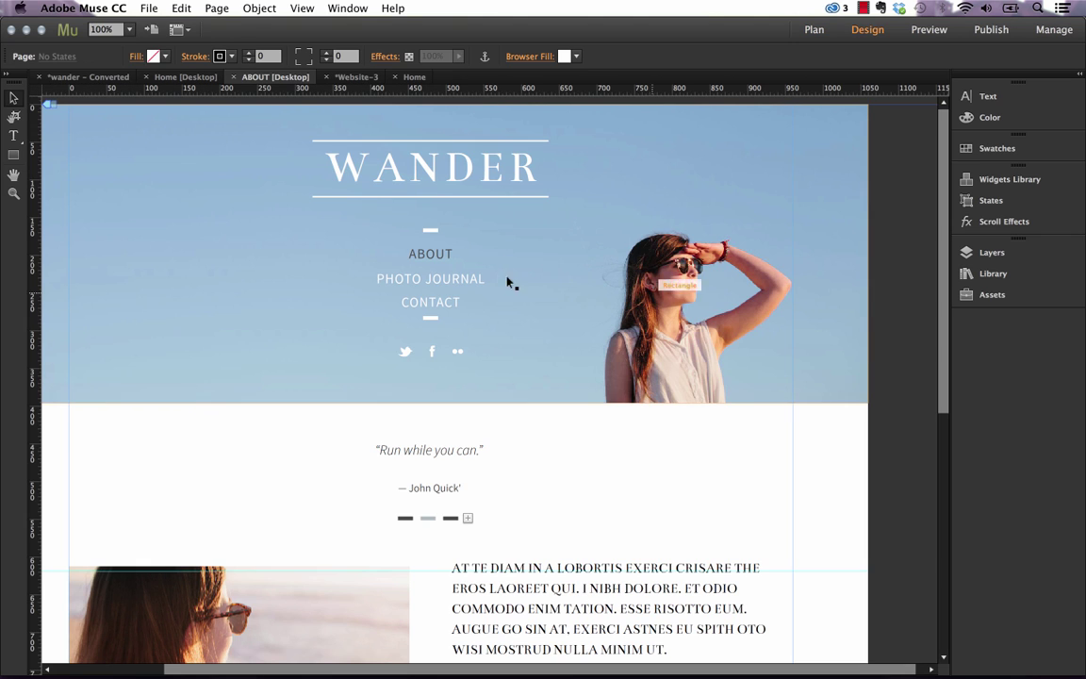
pyautogui.moveTo(947, 342)
pyautogui.mouseDown()
pyautogui.moveTo(945, 388)
pyautogui.moveTo(946, 343)
pyautogui.mouseUp()
# Replace the header's background image with SimoneAnne-6292.jpg from the Scenery folder.
pyautogui.click(693, 242)
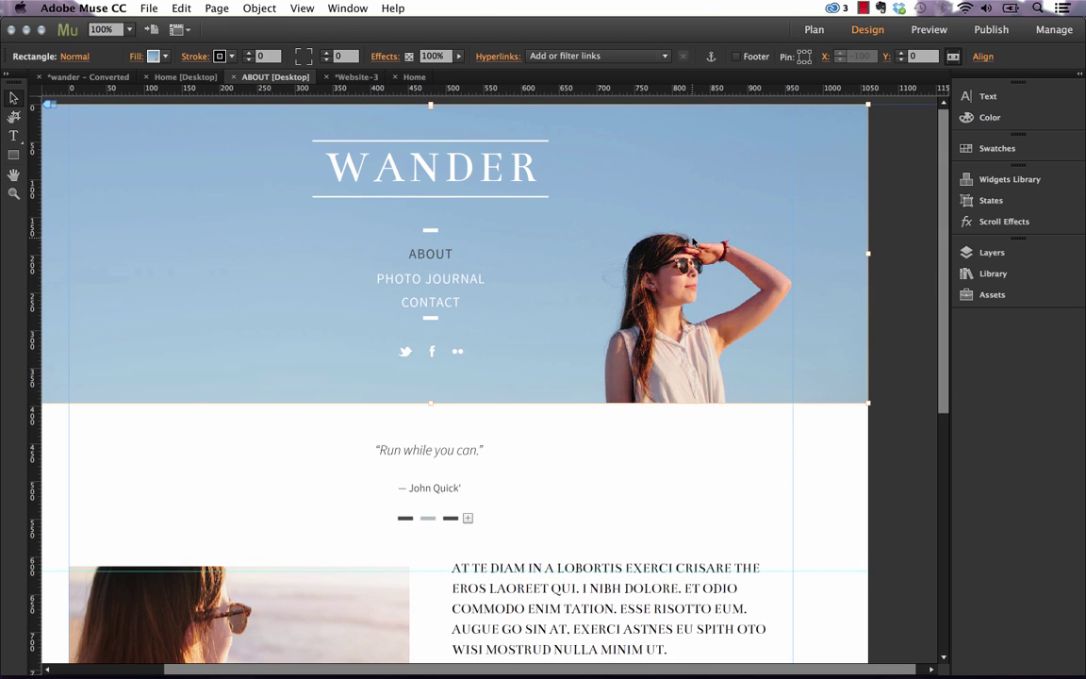
pyautogui.rightClick(693, 242)
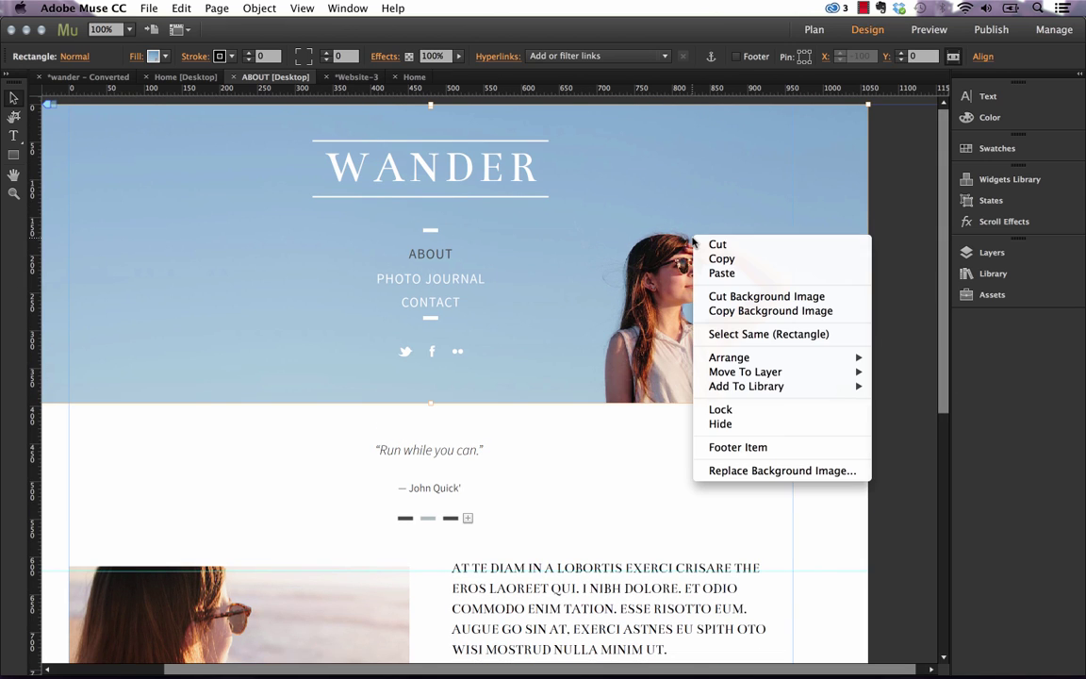
pyautogui.click(784, 472)
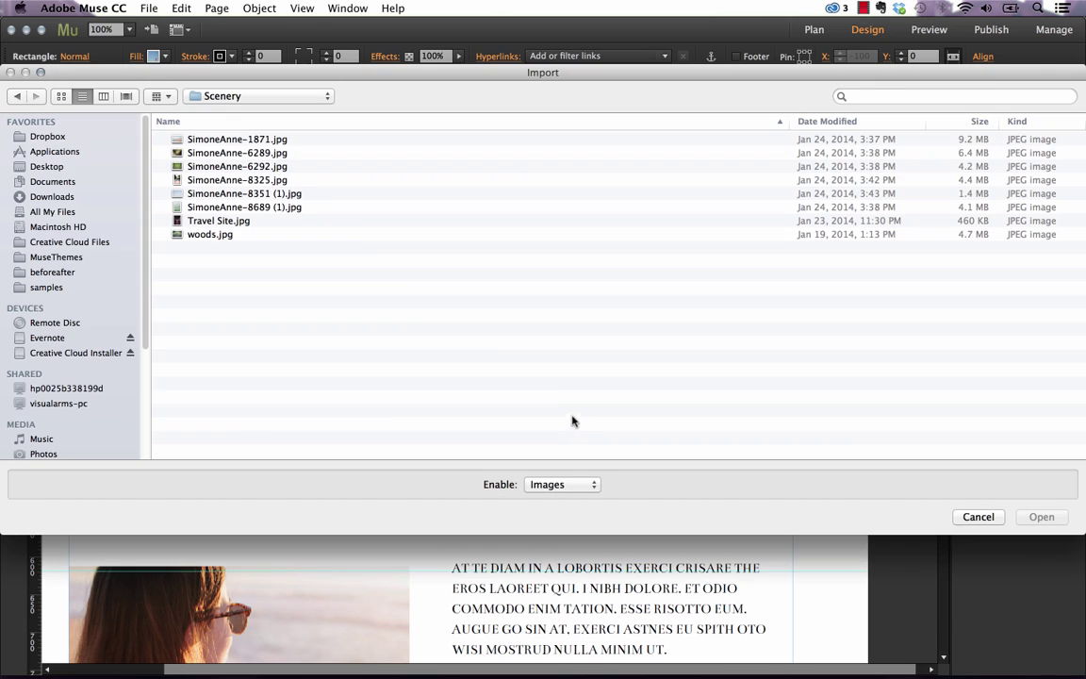
pyautogui.click(233, 179)
pyautogui.click(224, 166)
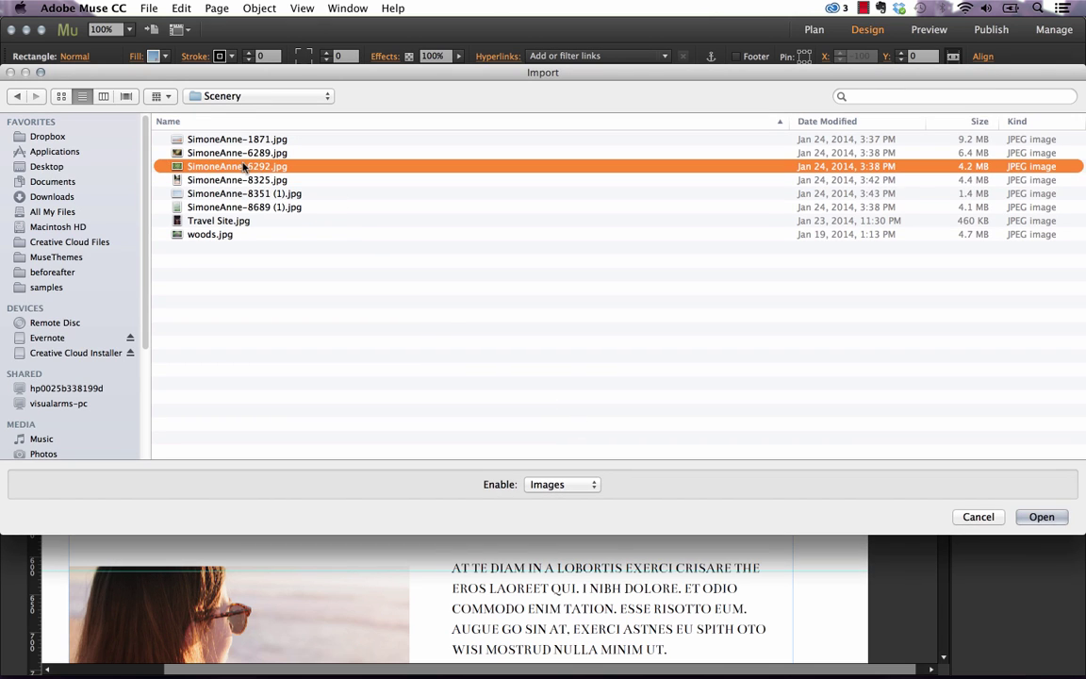
pyautogui.click(1054, 524)
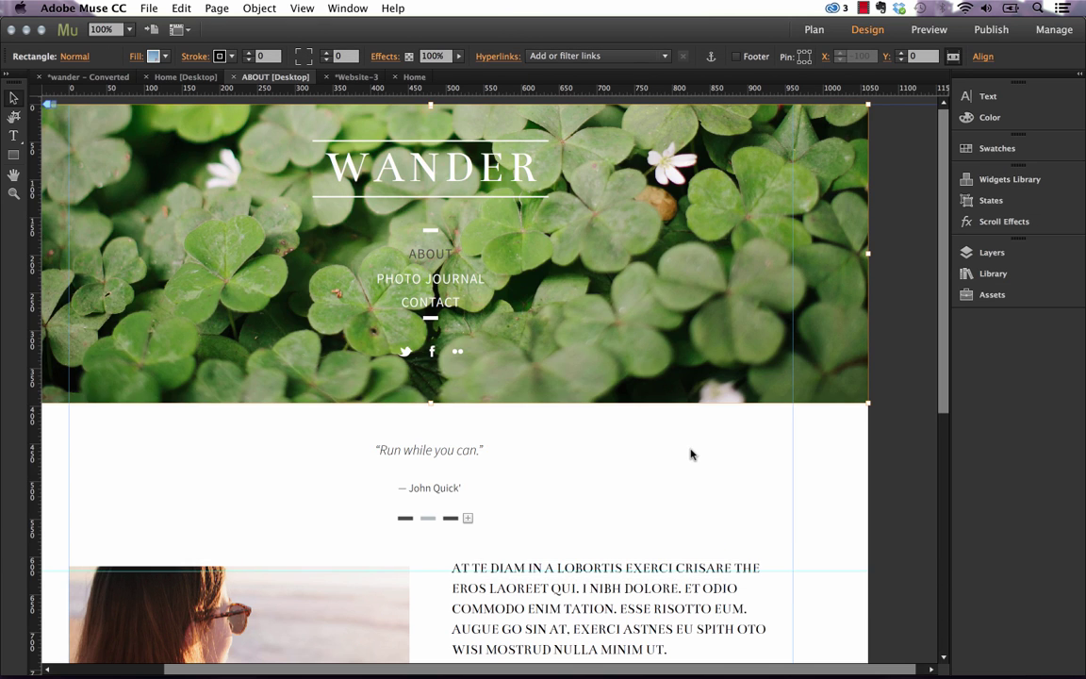
pyautogui.click(691, 454)
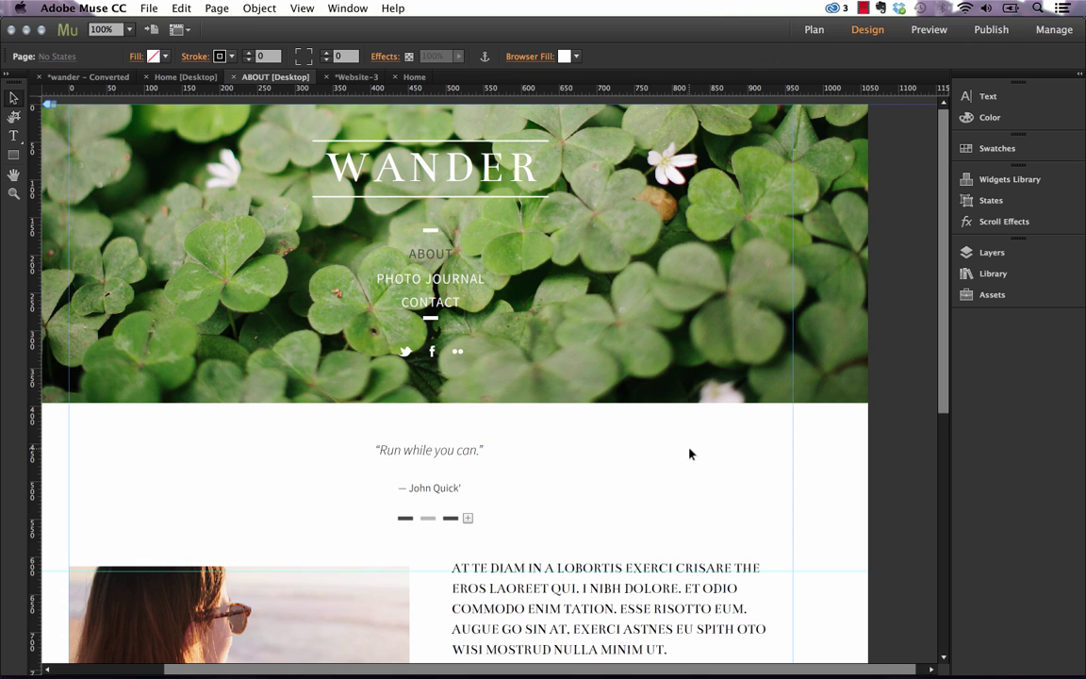
pyautogui.scroll(-5, 688, 451)
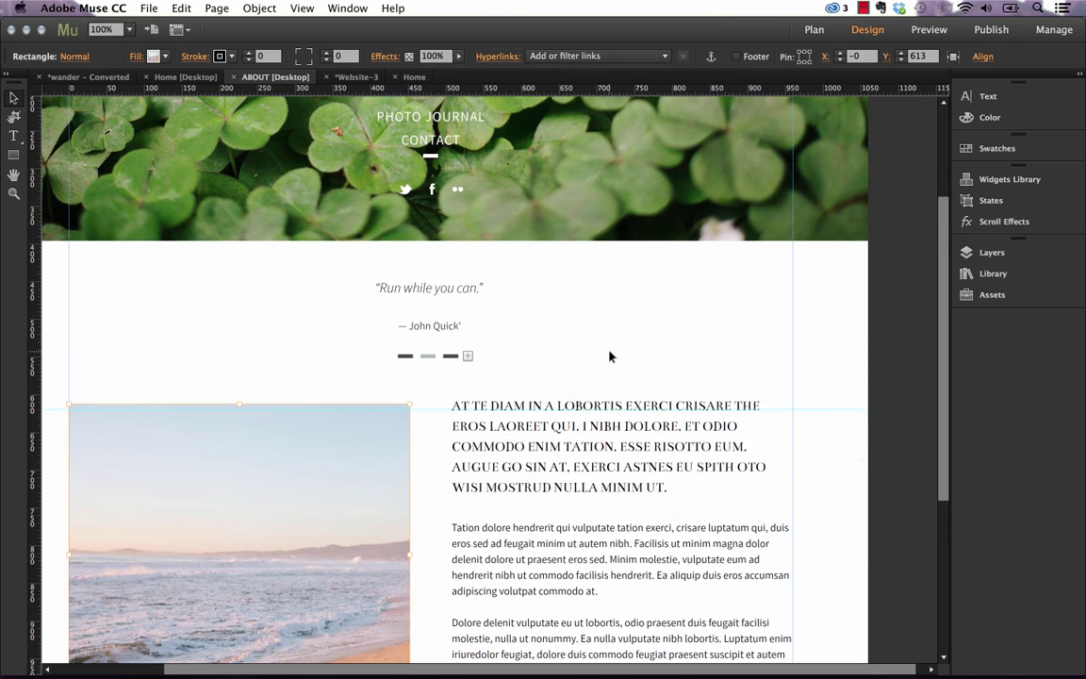
pyautogui.click(609, 356)
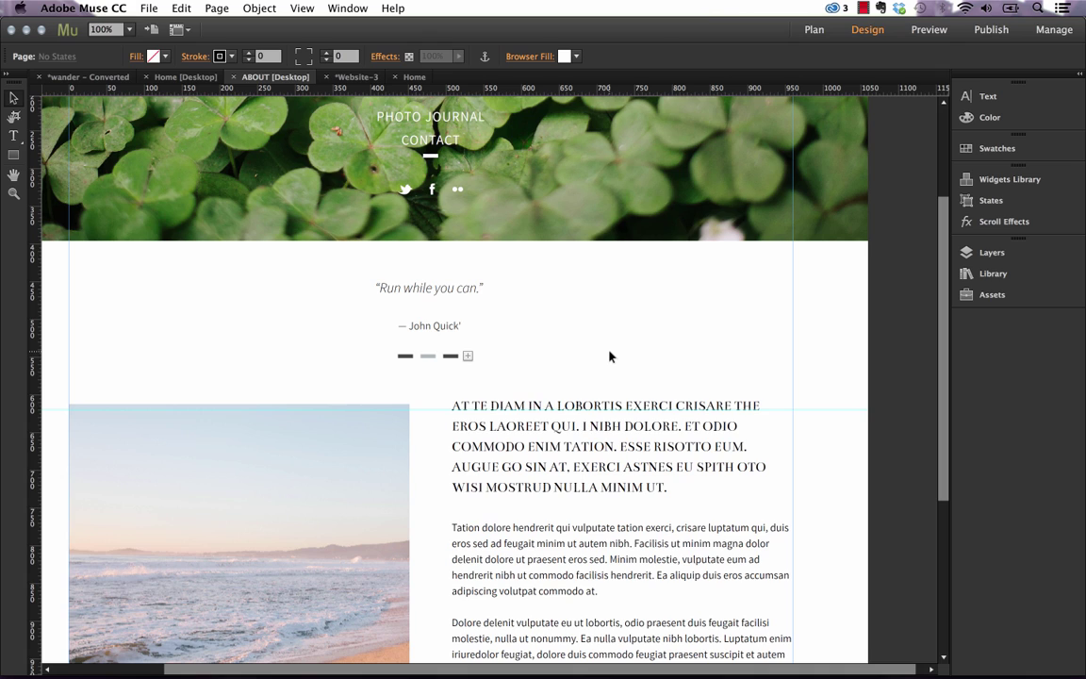